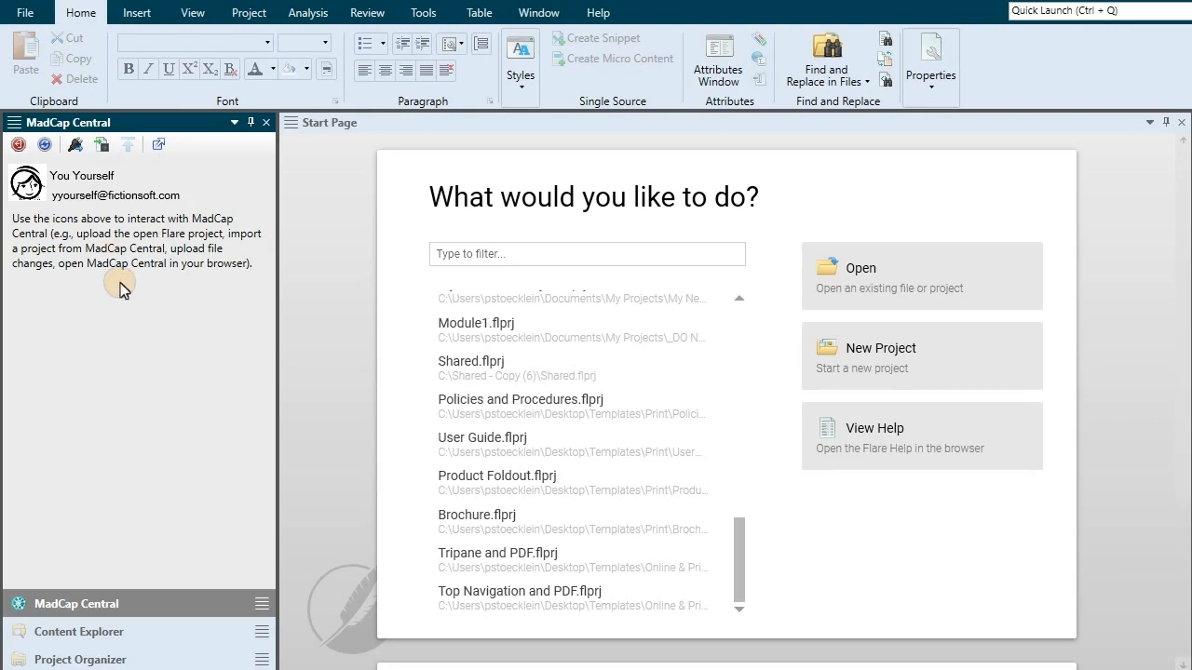
Bind the project to MadCap Central under the FictionSoft license with the project name Our-Single-Bound-Project.
{"action": "left_click", "coordinate": [76, 144]}
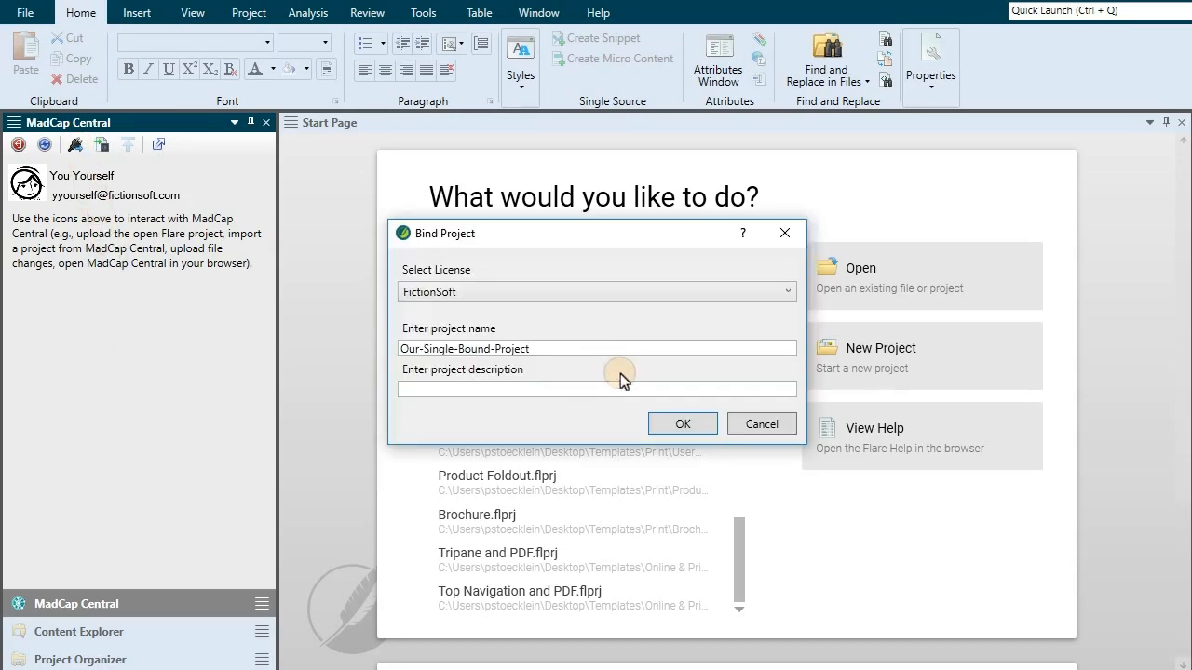
{"action": "left_click", "coordinate": [683, 424]}
{"action": "left_click", "coordinate": [587, 480]}
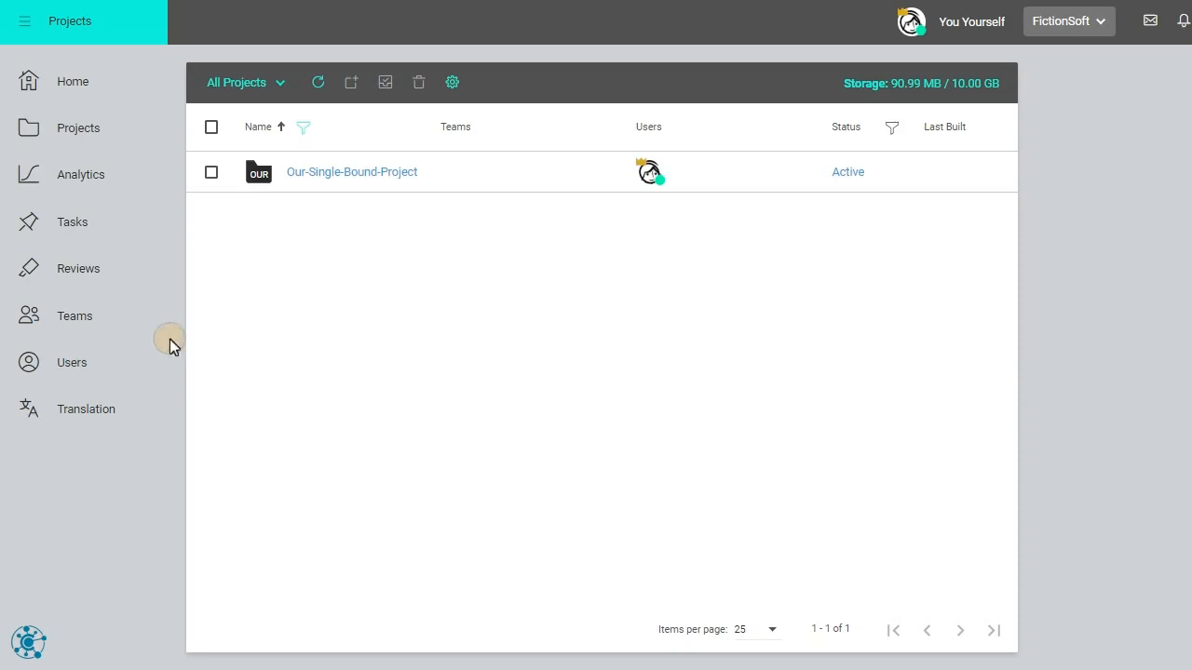
In MadCap Central, invite a new user with an Author seat, filling in the name and e-mail fields, and open the permissions settings.
{"action": "left_click", "coordinate": [104, 363]}
{"action": "left_click", "coordinate": [241, 82]}
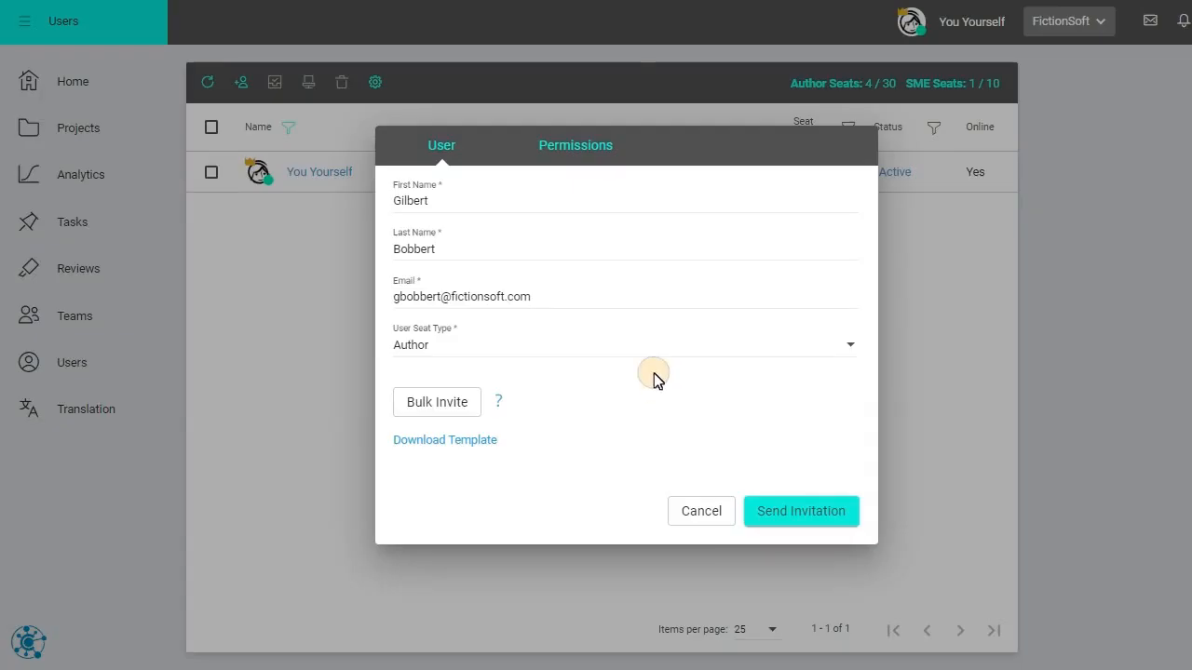
{"action": "left_click", "coordinate": [566, 149]}
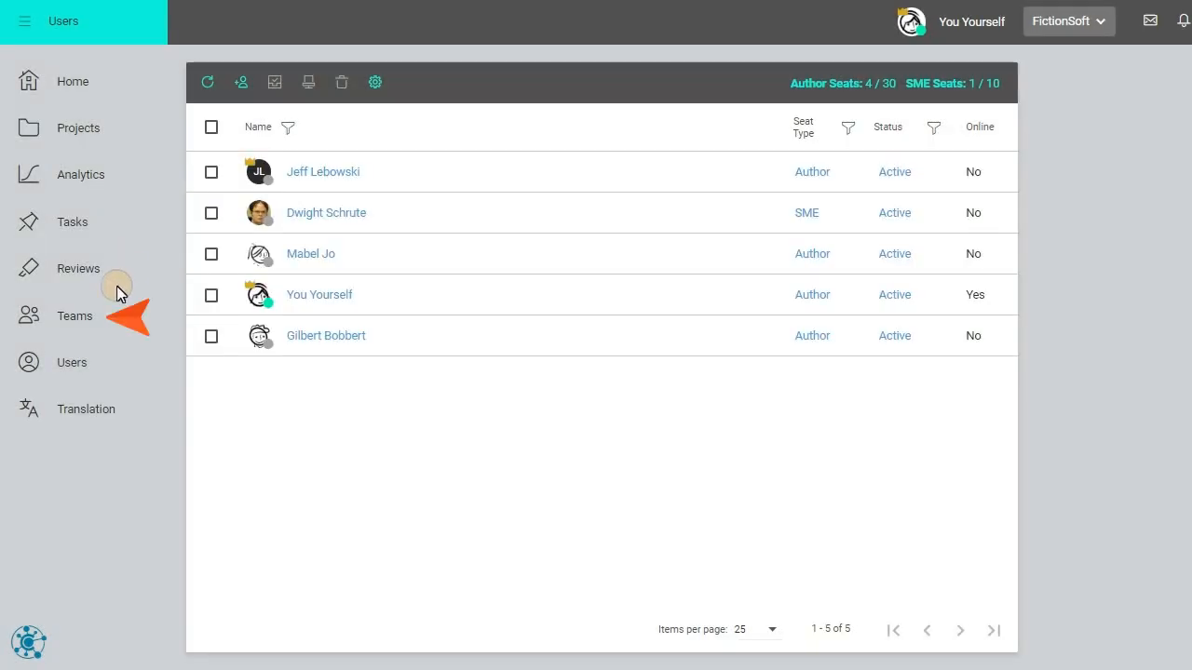
View the teams and send the Single-Bound Project team the message "Hey team, please import the single-bound project. Thanks!".
{"action": "left_click", "coordinate": [105, 319]}
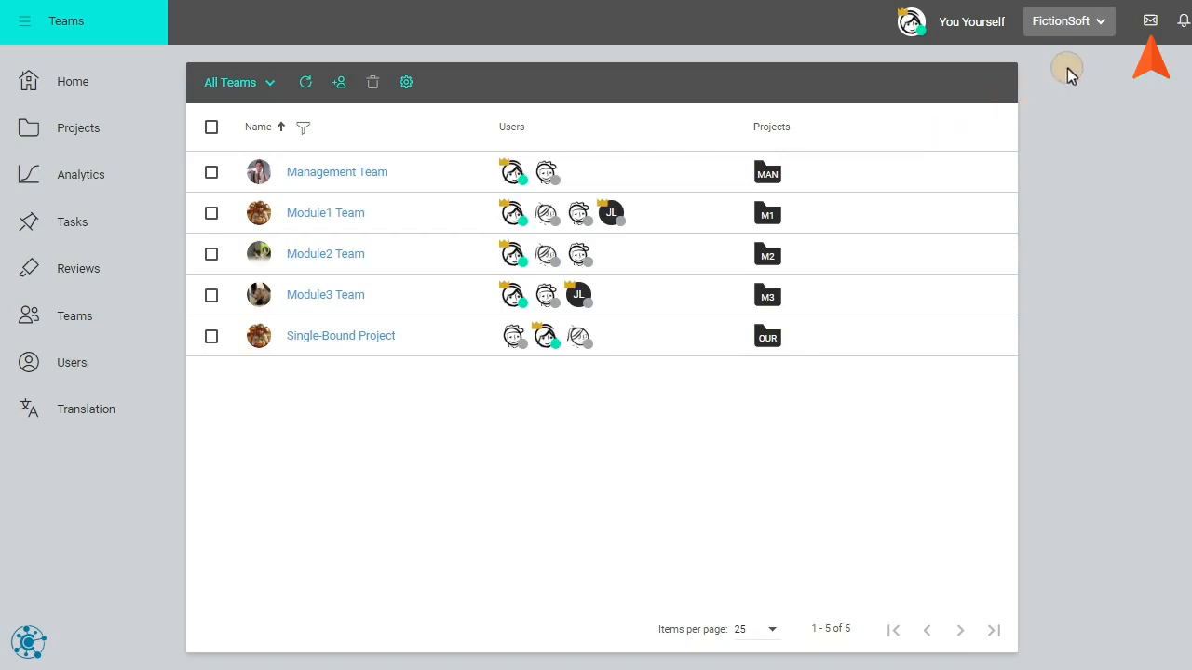
{"action": "left_click", "coordinate": [1153, 23]}
{"action": "left_click", "coordinate": [471, 45]}
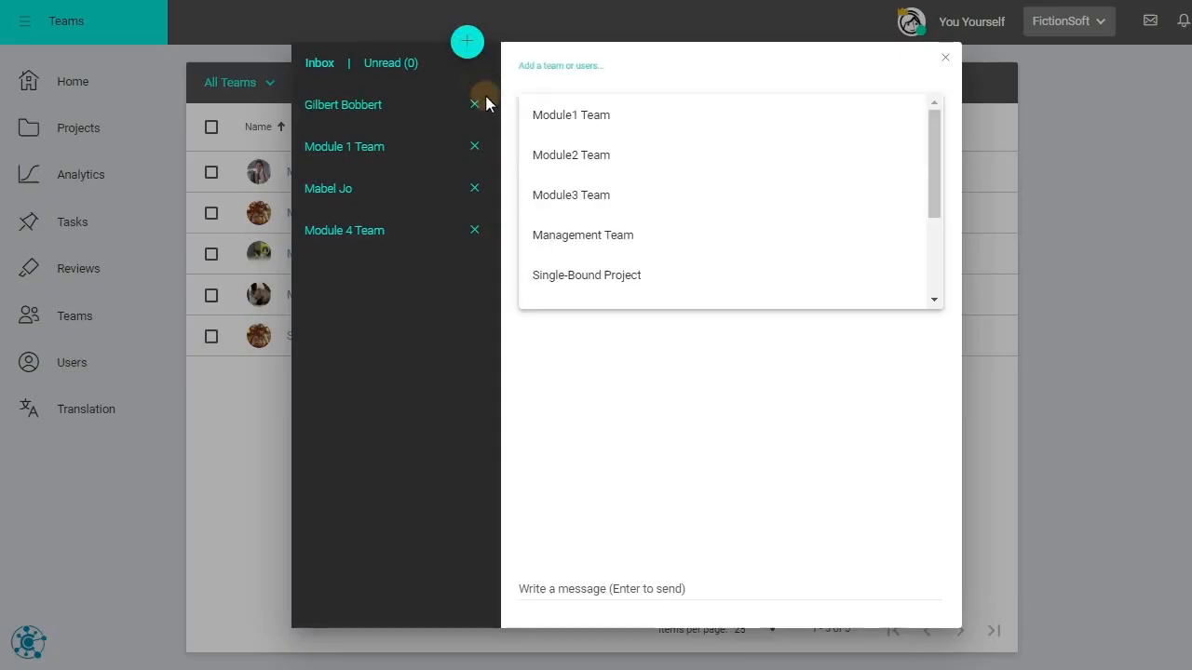
{"action": "left_click", "coordinate": [561, 271]}
{"action": "left_click", "coordinate": [566, 588]}
{"action": "type", "text": "Hey team, please import the single-bound project. Thanks!"}
{"action": "key", "text": "Return"}
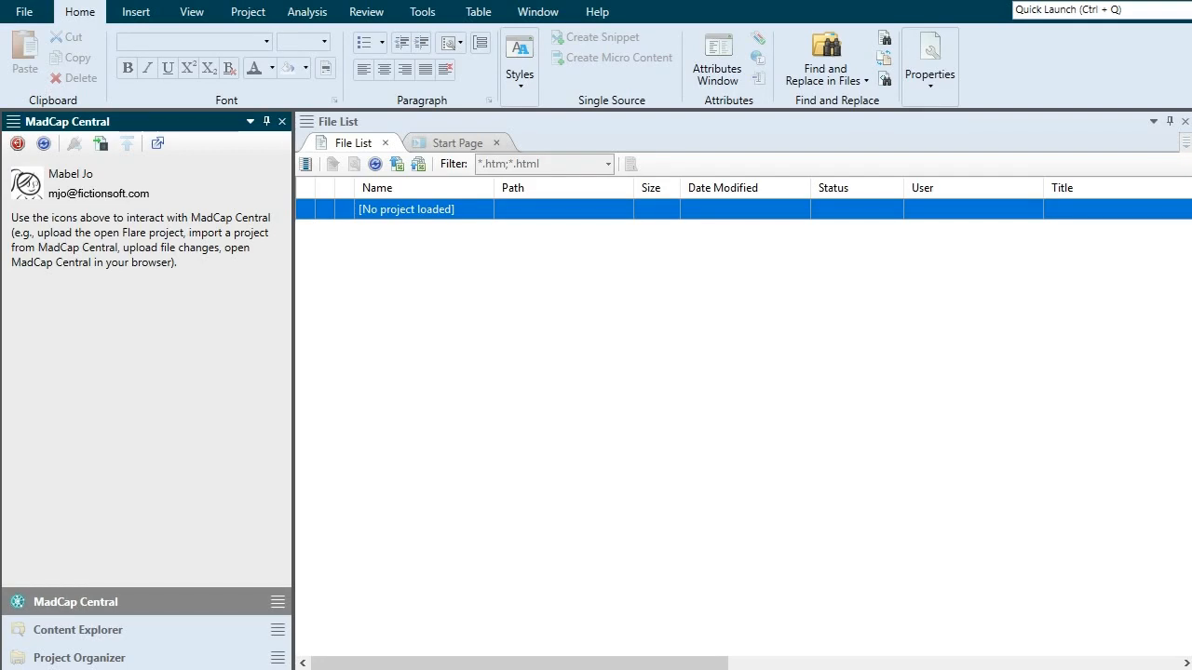
In MadCap Flare, import Our-Single-Bound-Project from MadCap Central under the FictionSoft license.
{"action": "left_click", "coordinate": [101, 144]}
{"action": "left_click", "coordinate": [554, 337]}
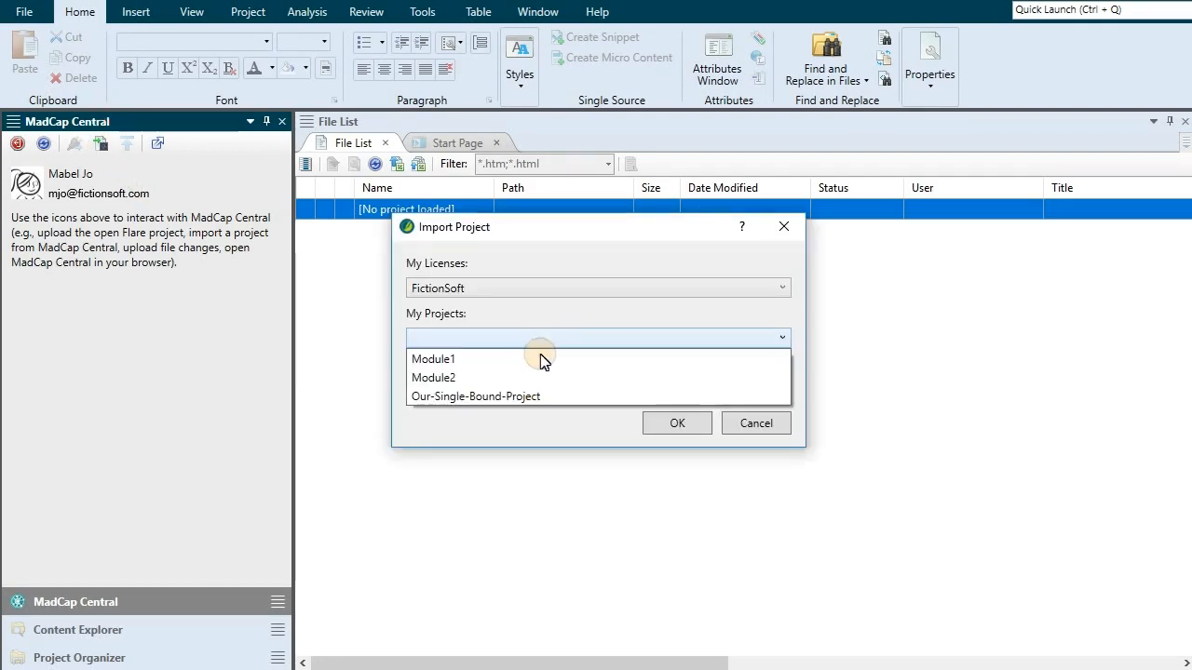
{"action": "left_click", "coordinate": [513, 394]}
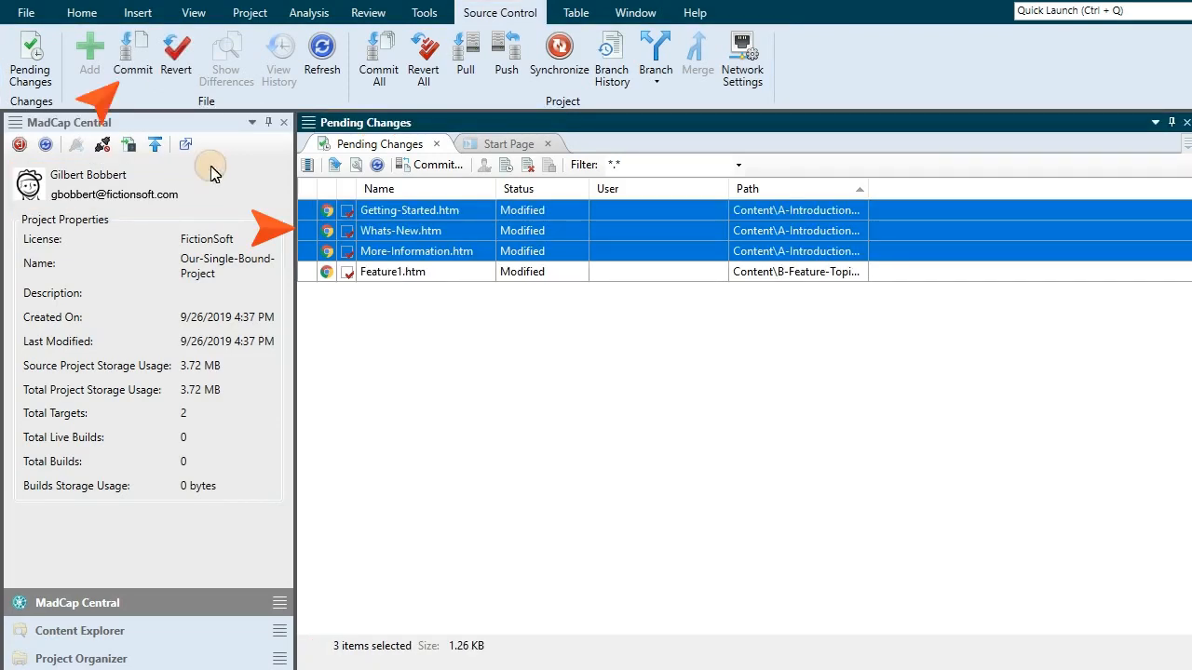
Commit the Getting-Started, Whats-New and More-Information topics to master with the comment "Introduction topic changes".
{"action": "left_click", "coordinate": [133, 55]}
{"action": "type", "text": "Introduction topic changes"}
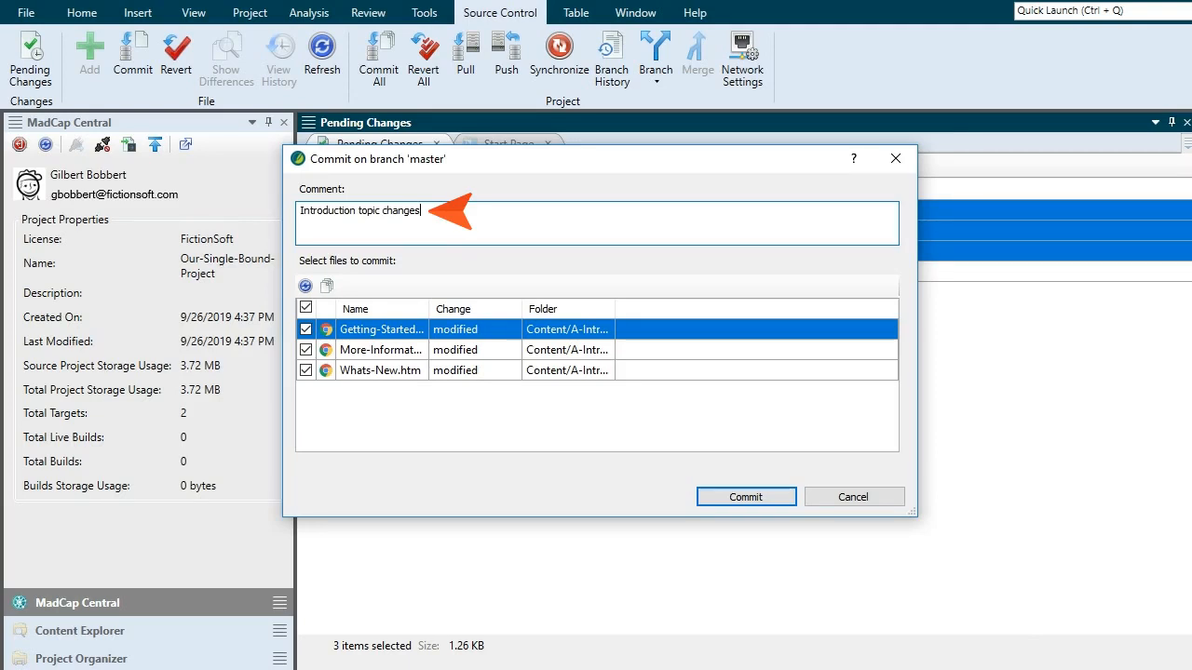
{"action": "left_click", "coordinate": [745, 497]}
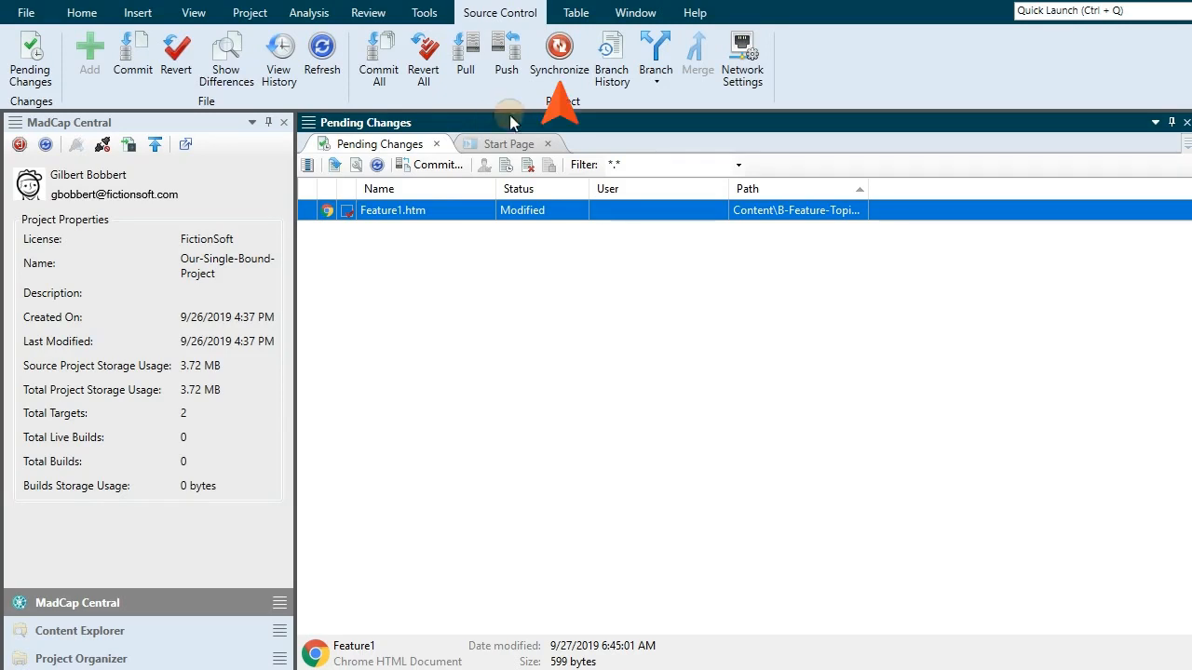
Synchronize the project with the remote, committing the modified Feature1.htm file.
{"action": "left_click", "coordinate": [558, 56]}
{"action": "left_click", "coordinate": [736, 456]}
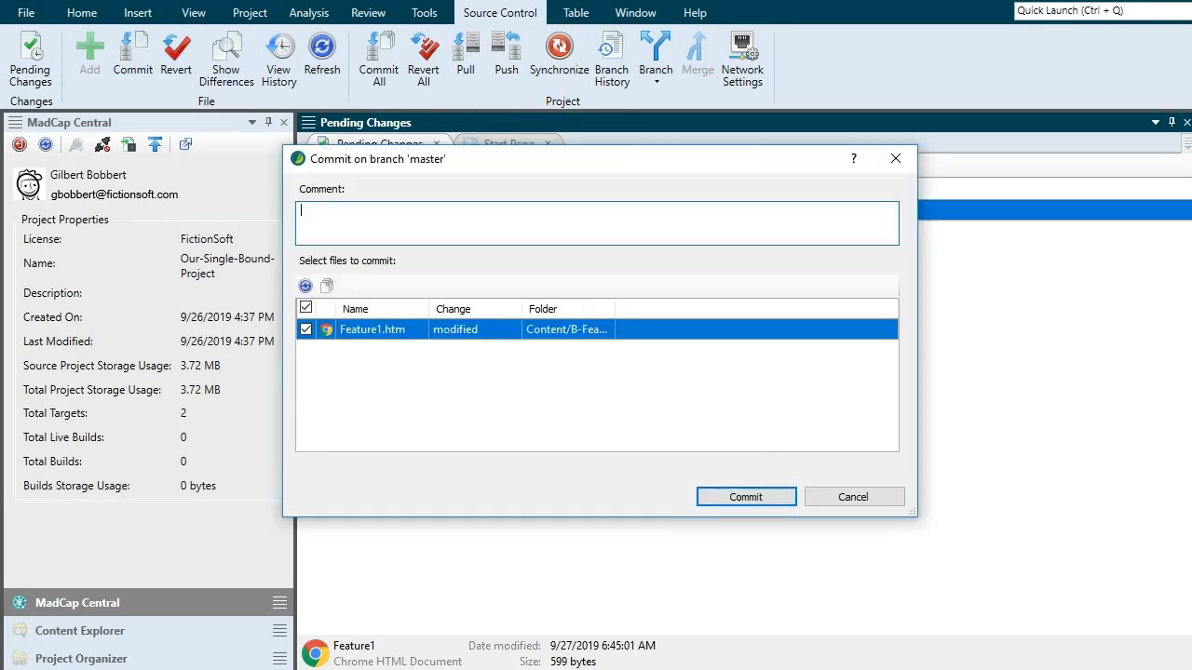
{"action": "left_click", "coordinate": [745, 495]}
{"action": "left_click", "coordinate": [704, 372]}
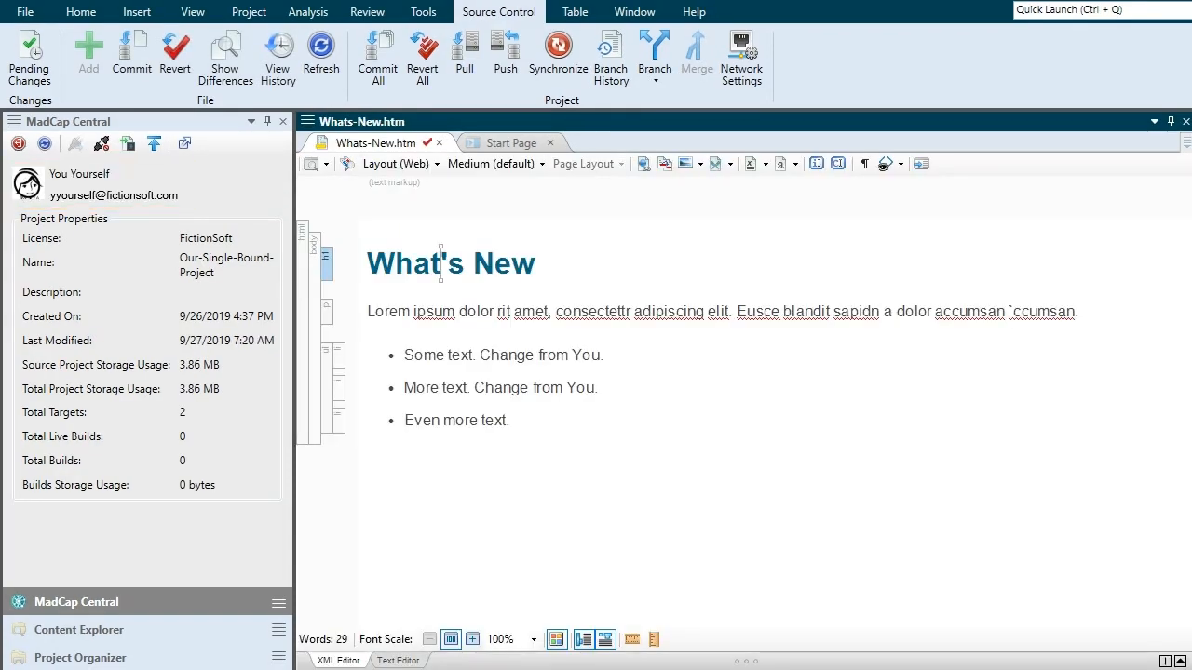
Synchronize master with the MadCapCentral remote, committing Whats-New.htm with the comment "Edit to What's New topic.".
{"action": "left_click", "coordinate": [556, 47]}
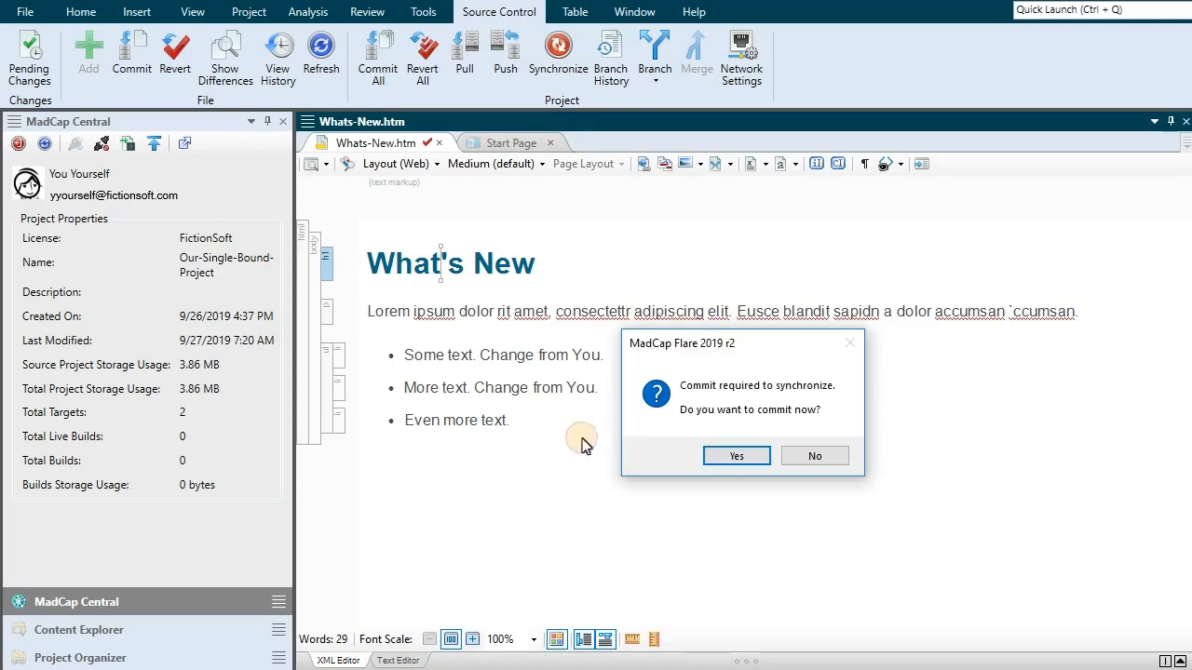
{"action": "left_click", "coordinate": [733, 455]}
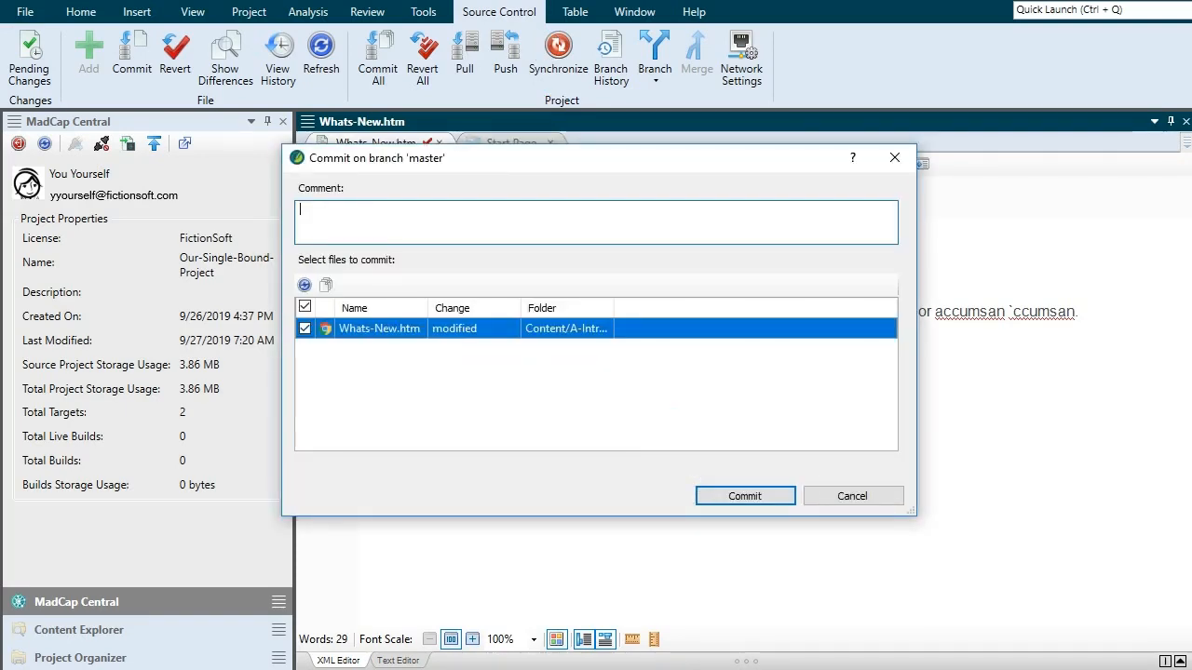
{"action": "type", "text": "Edit to What's New topic."}
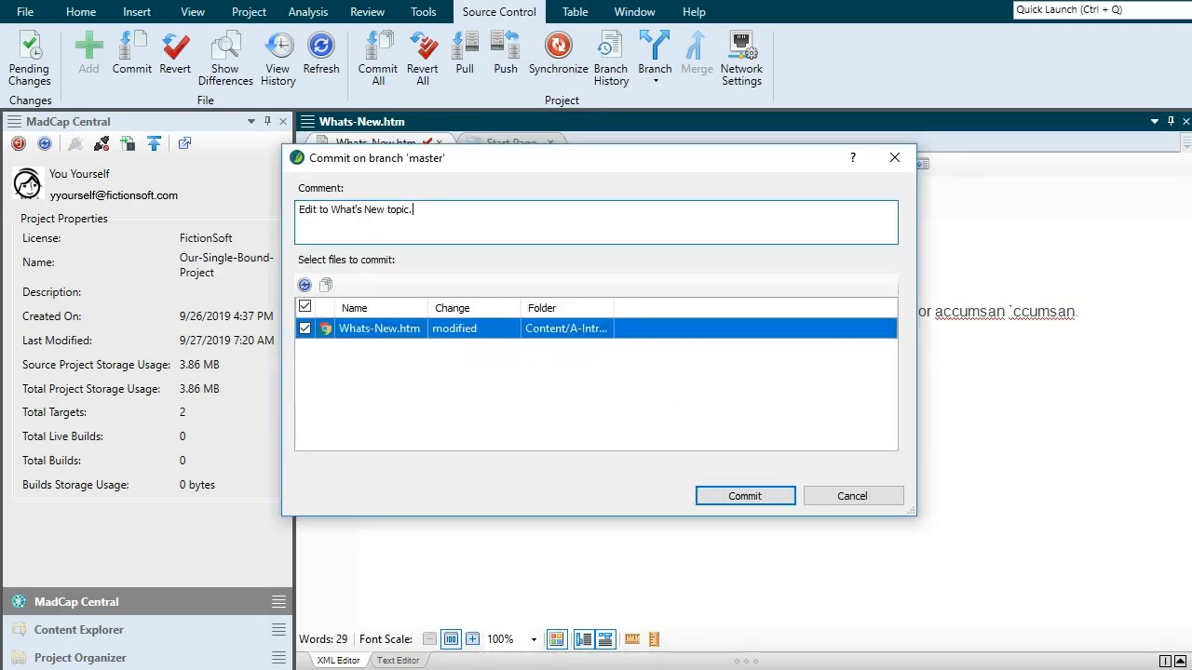
{"action": "left_click", "coordinate": [759, 496]}
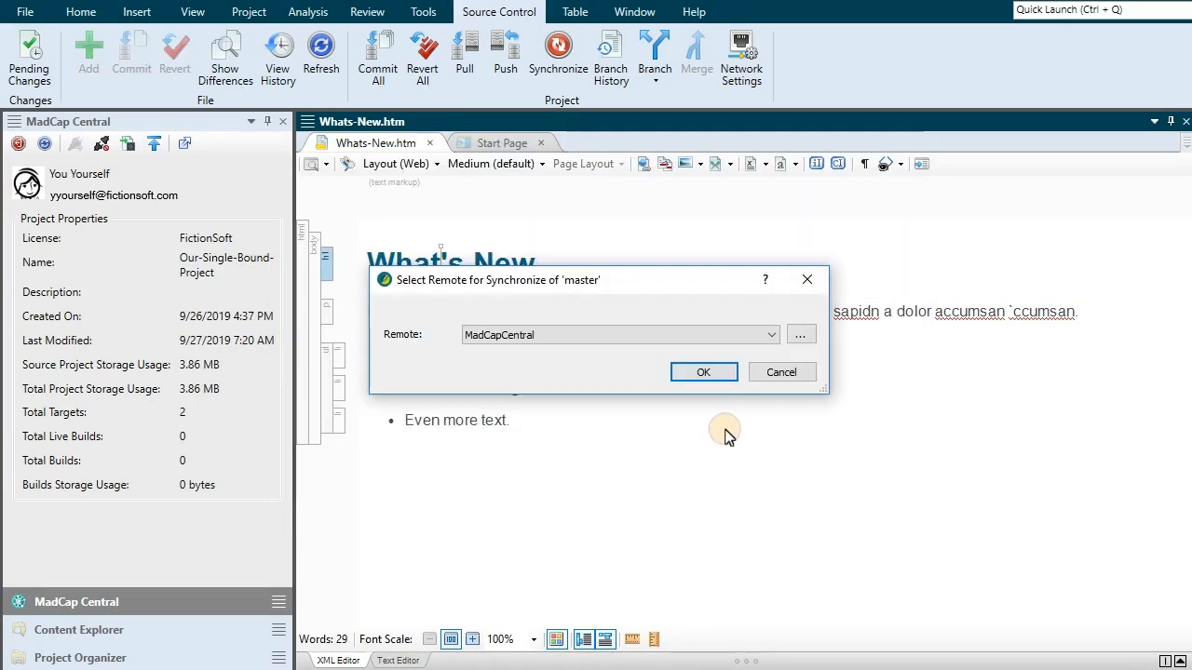
{"action": "left_click", "coordinate": [703, 372]}
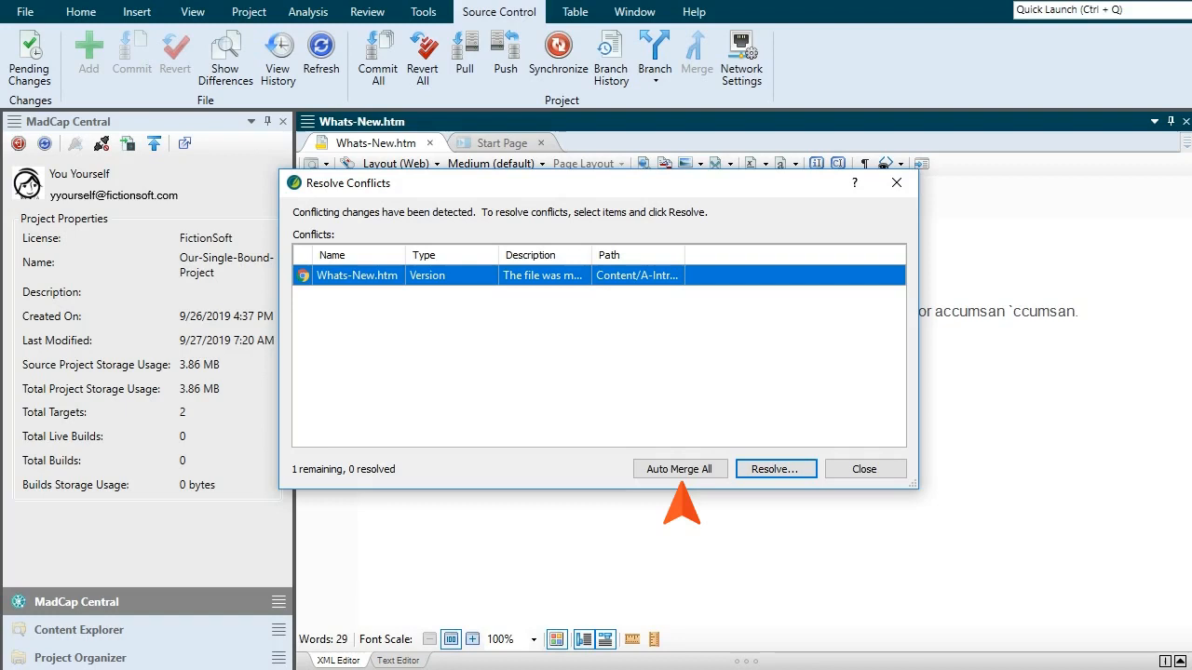
Try auto-merging all conflicts, and open the Whats-New.htm version conflict for resolution with the option to merge changes in the merge tool.
{"action": "left_click", "coordinate": [677, 471]}
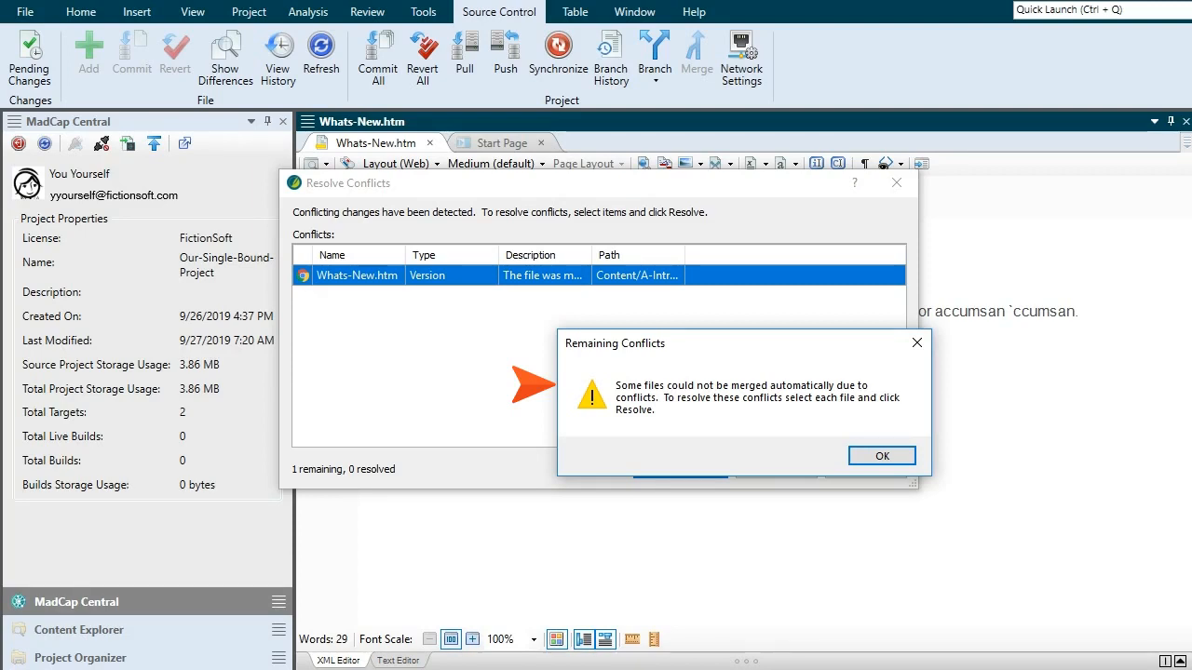
{"action": "left_click", "coordinate": [877, 456]}
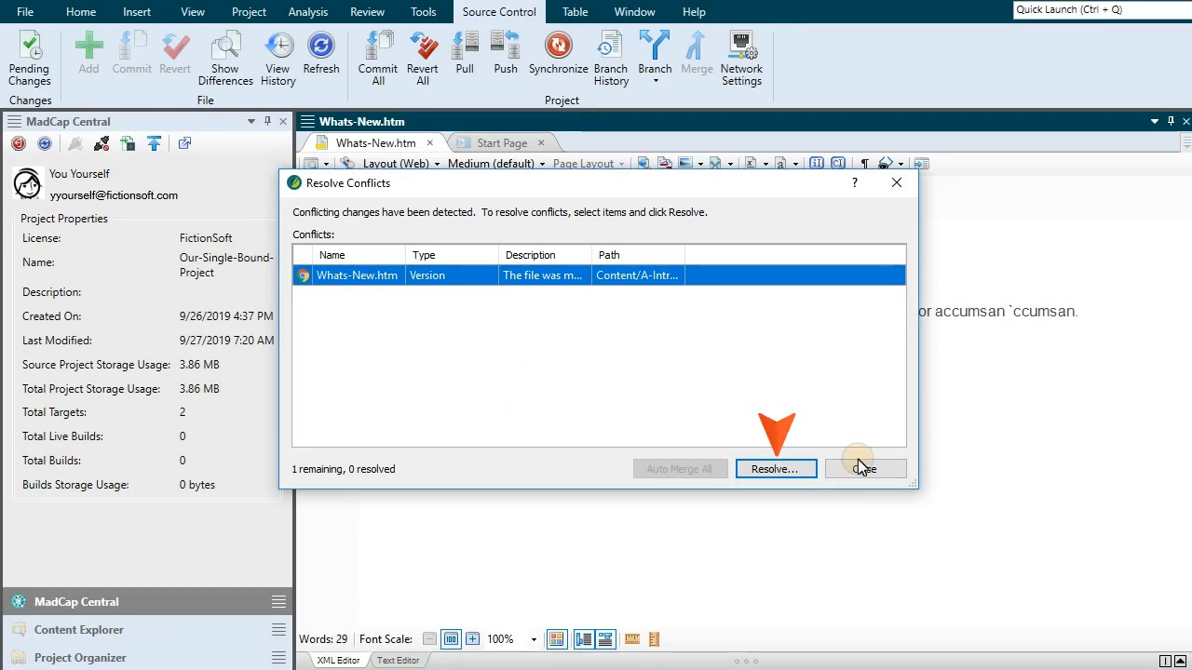
{"action": "left_click", "coordinate": [787, 473]}
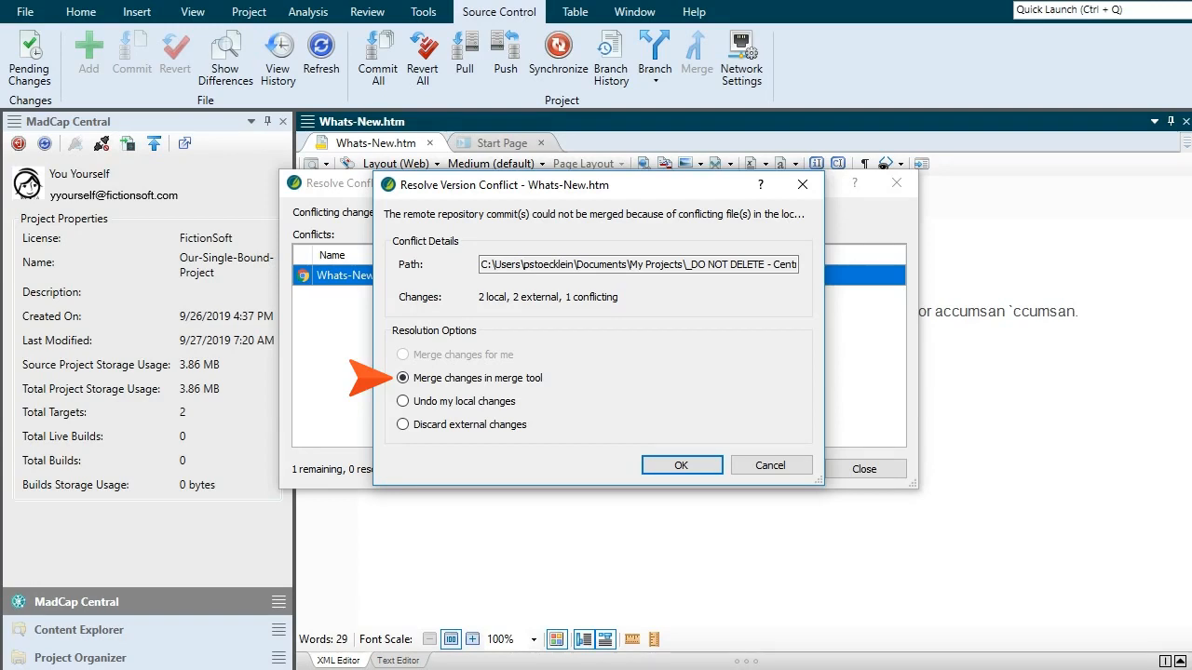
{"action": "left_click", "coordinate": [684, 461]}
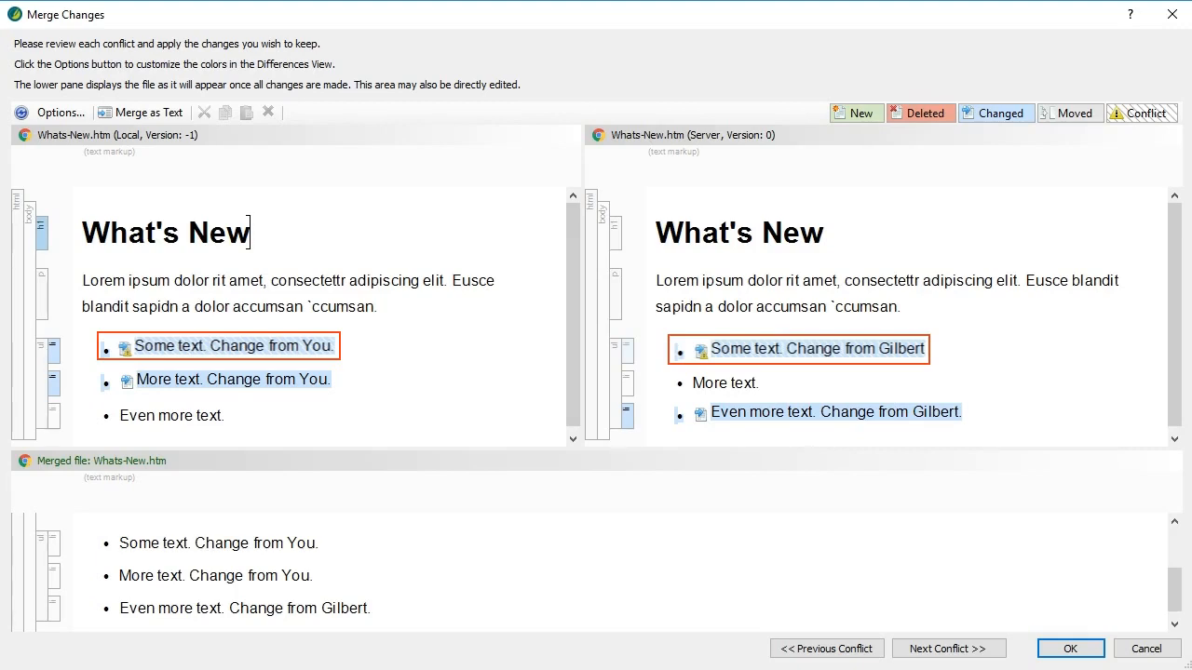
Keep the local change to the first conflicting bullet, credit both authors in the merged line, and finish the merge.
{"action": "right_click", "coordinate": [127, 348]}
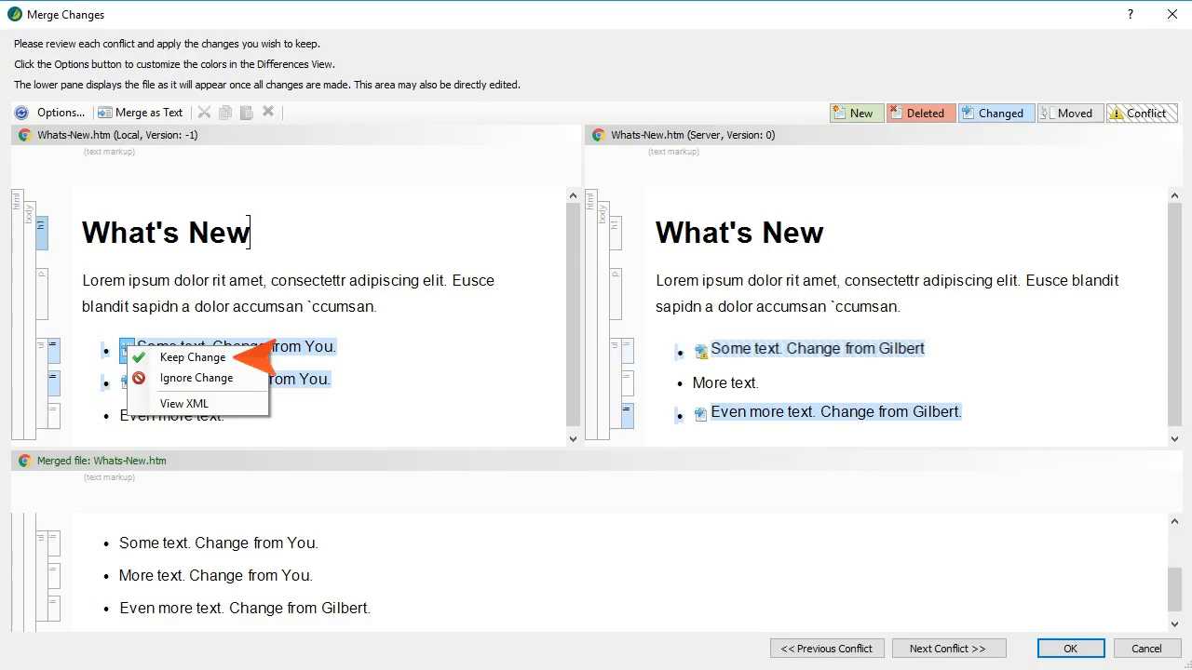
{"action": "left_click", "coordinate": [153, 357]}
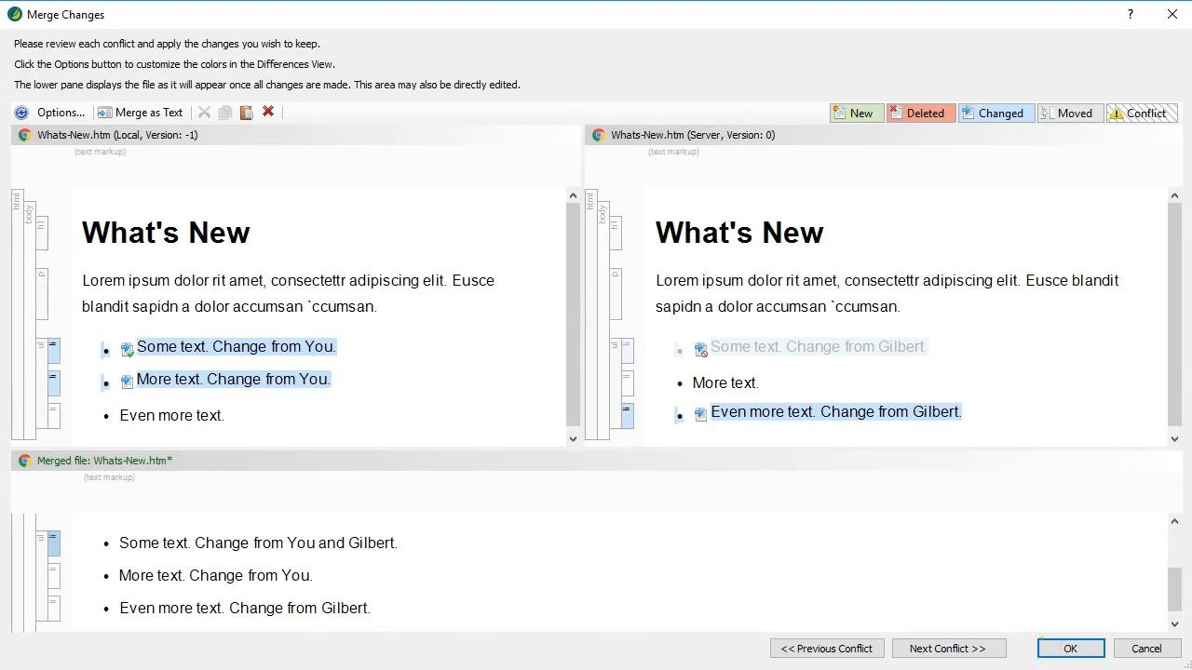
{"action": "left_click", "coordinate": [1062, 647]}
{"action": "left_click", "coordinate": [756, 389]}
{"action": "left_click", "coordinate": [782, 450]}
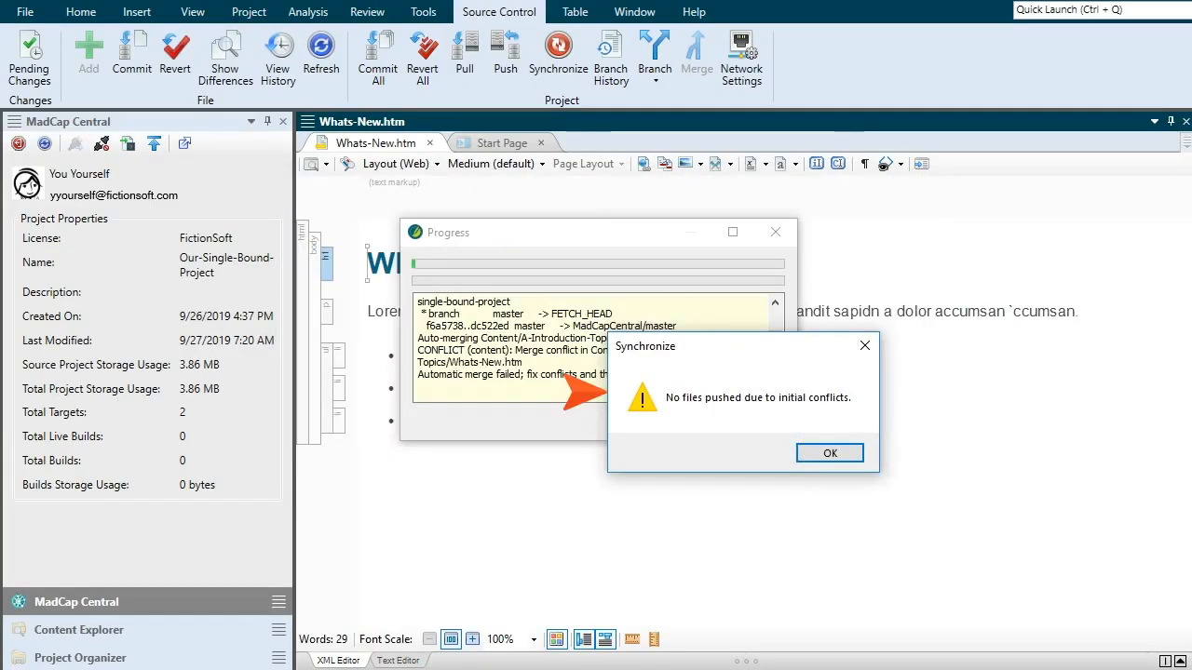
{"action": "left_click", "coordinate": [830, 453]}
Commit the merged changes and synchronize master with the MadCapCentral remote again.
{"action": "left_click", "coordinate": [558, 48]}
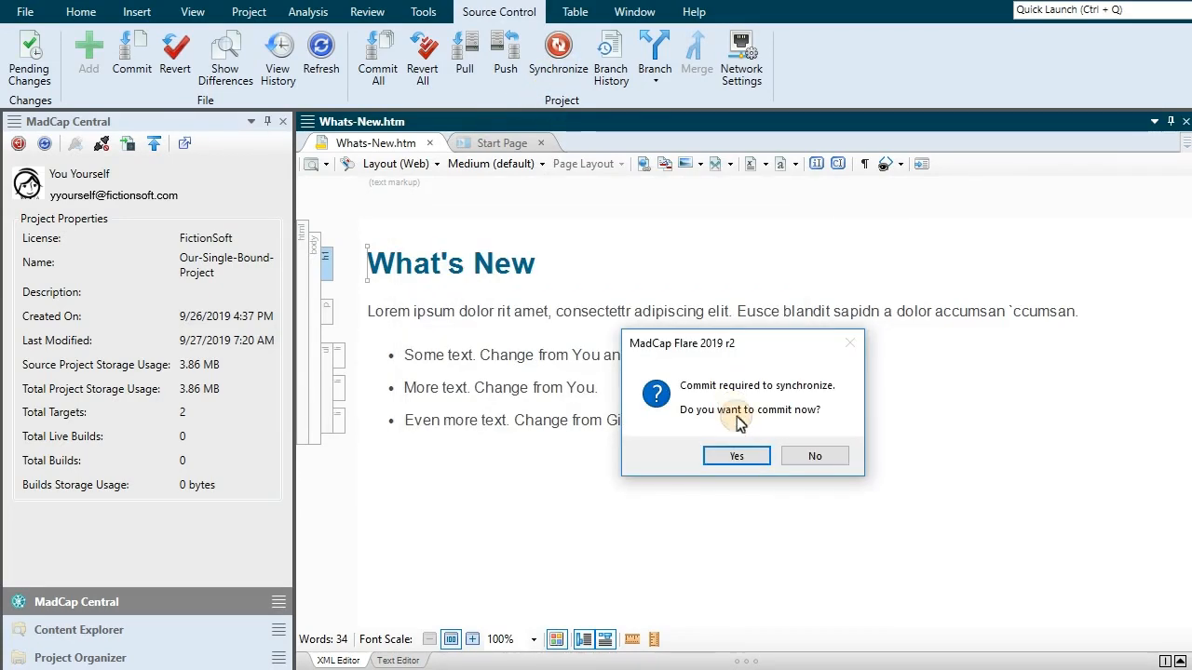
{"action": "left_click", "coordinate": [746, 459]}
{"action": "left_click", "coordinate": [744, 495]}
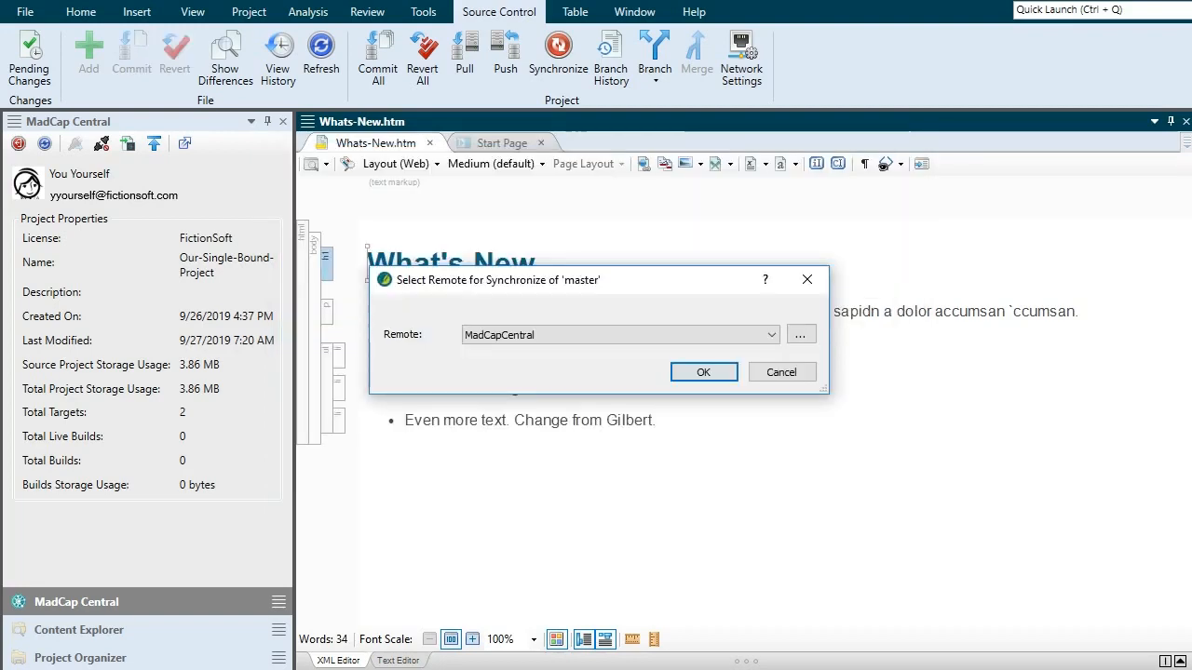
{"action": "left_click", "coordinate": [694, 373]}
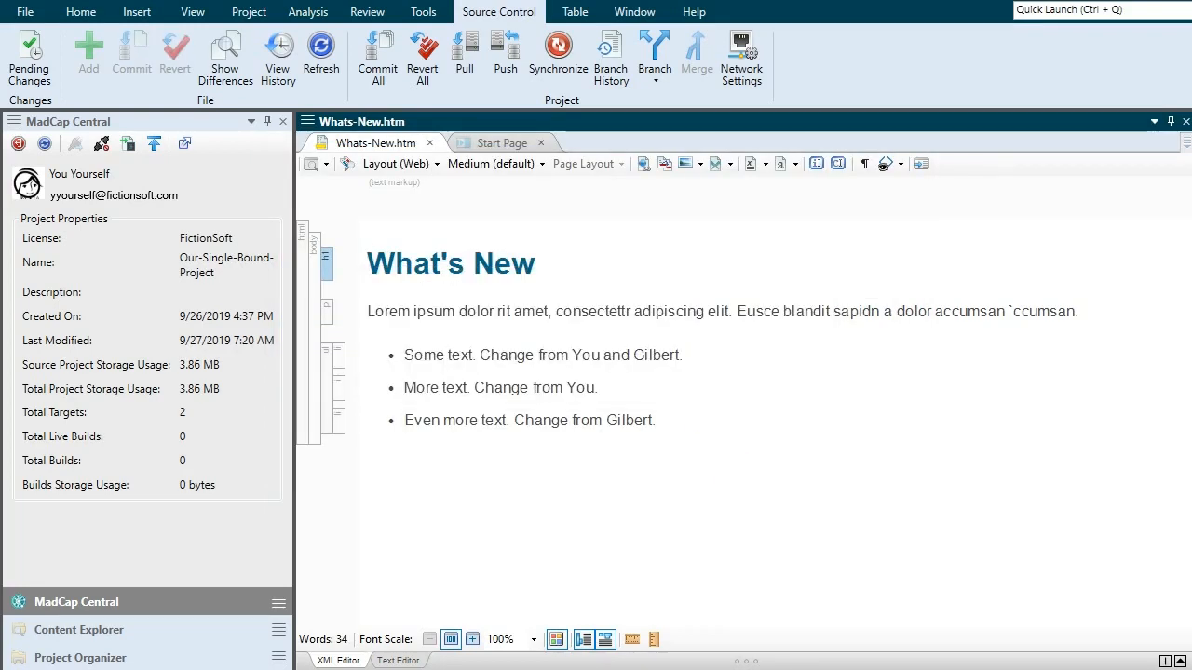